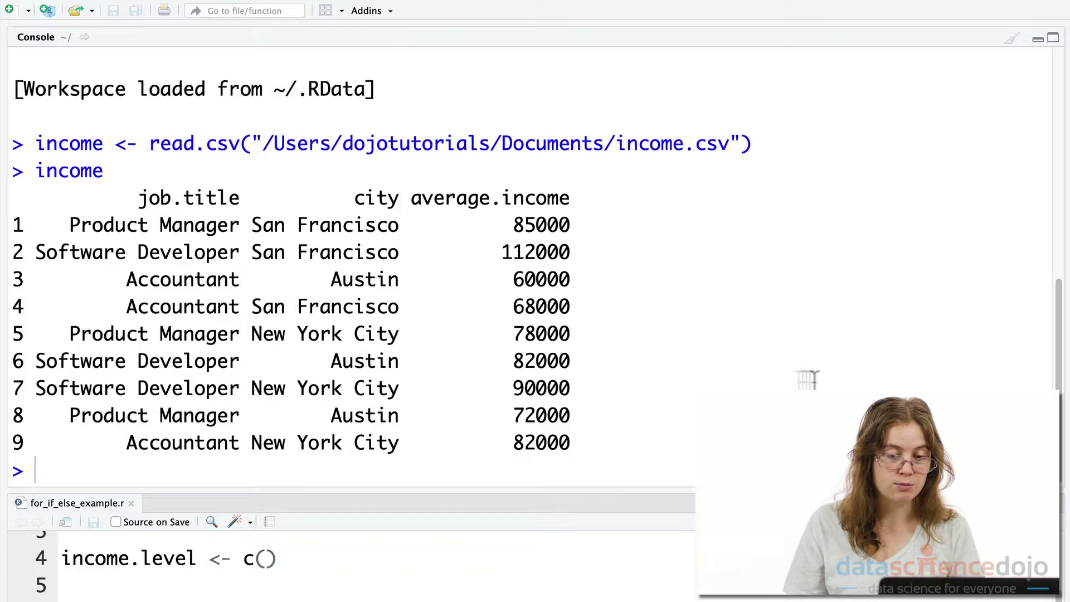
key("ctrl+1")
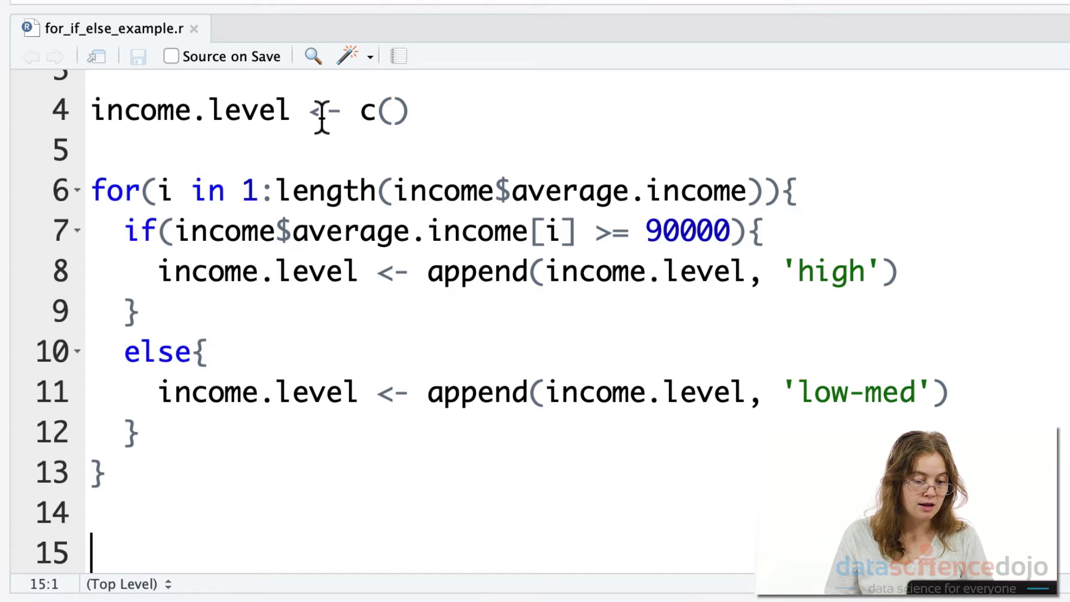
left_click(150, 431)
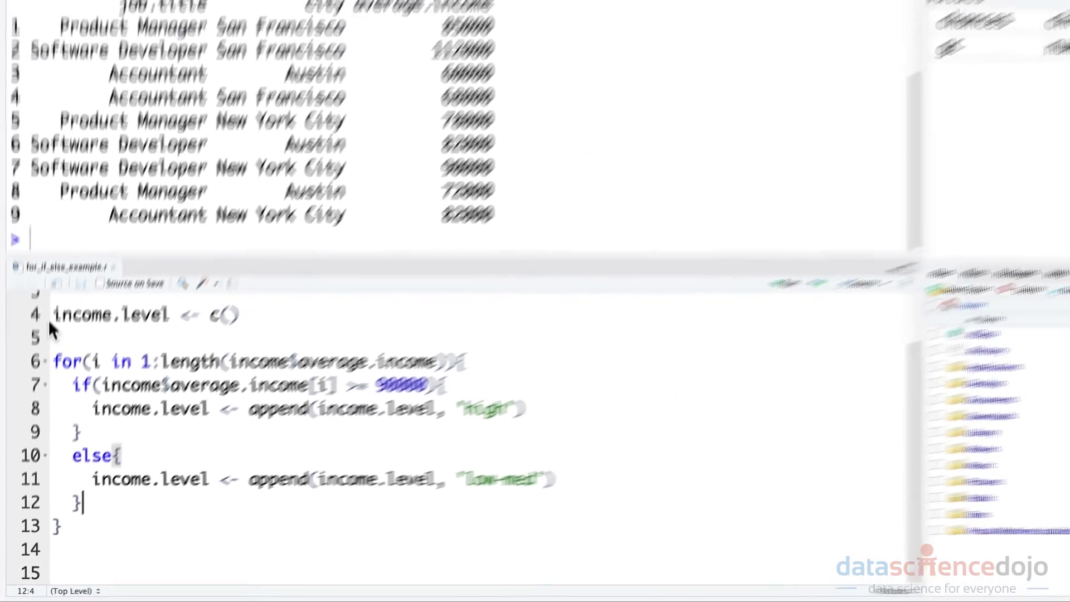
Run line 4 to create an empty income.level, then the for loop on lines 6–13
left_click(41, 377)
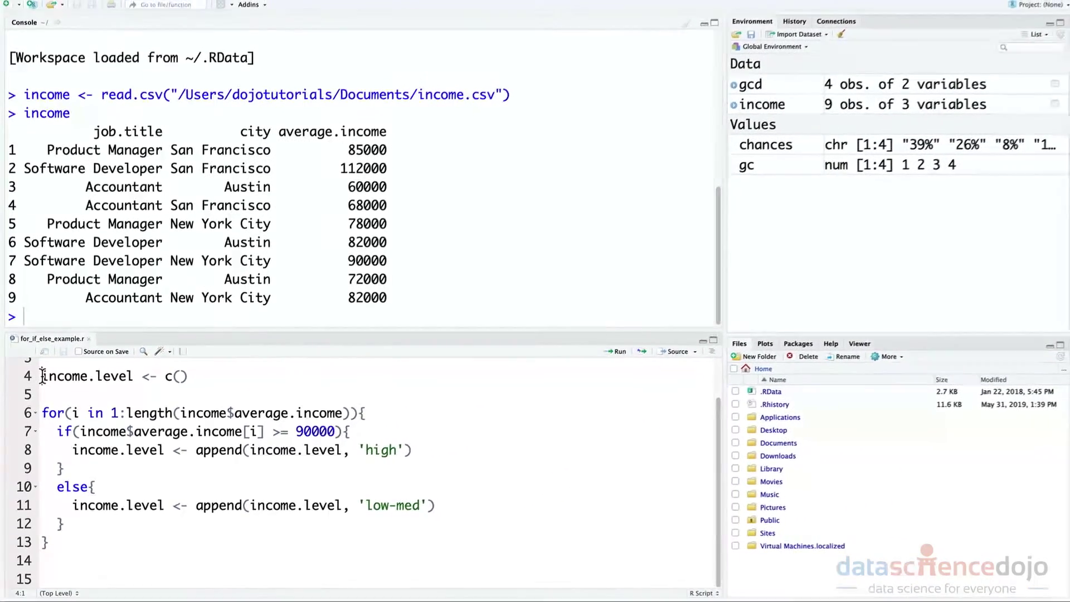
key("ctrl+Return")
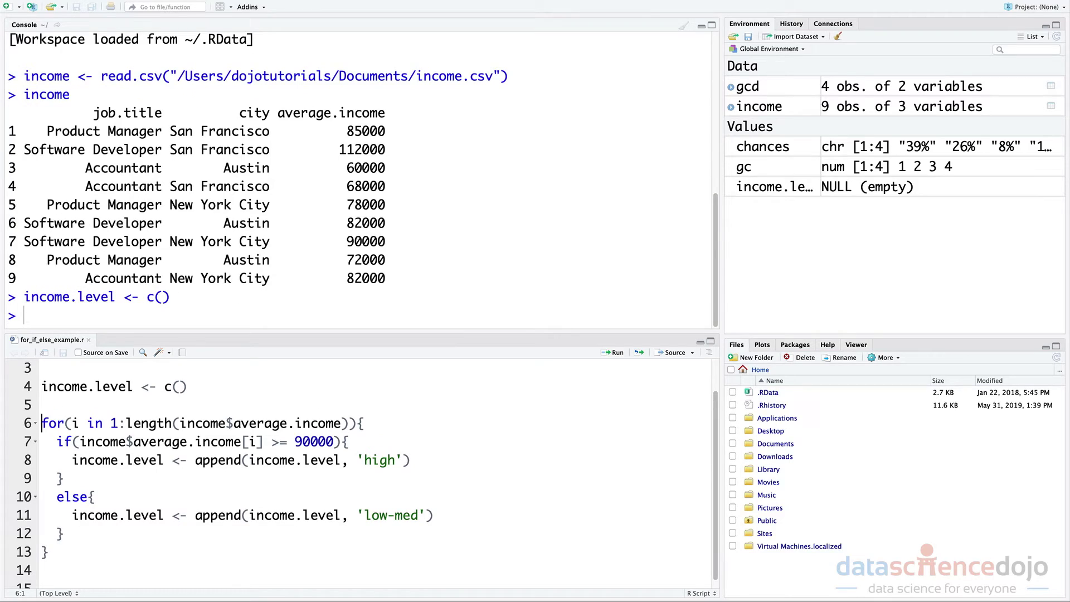
key("ctrl+Return")
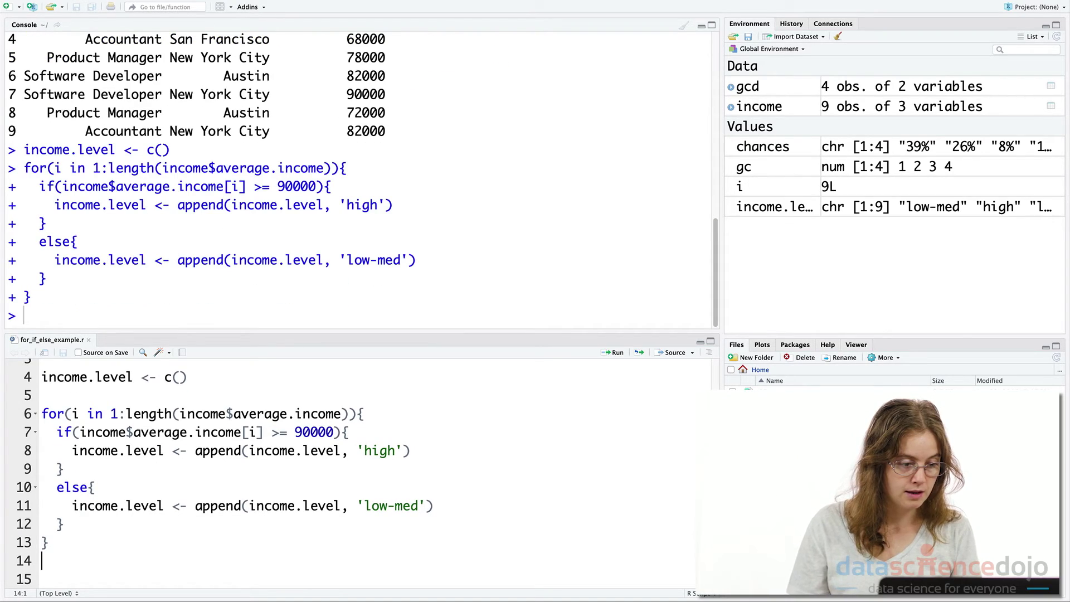
Add income.level on line 15 via autocomplete and run it to print the nine tags
left_click(43, 577)
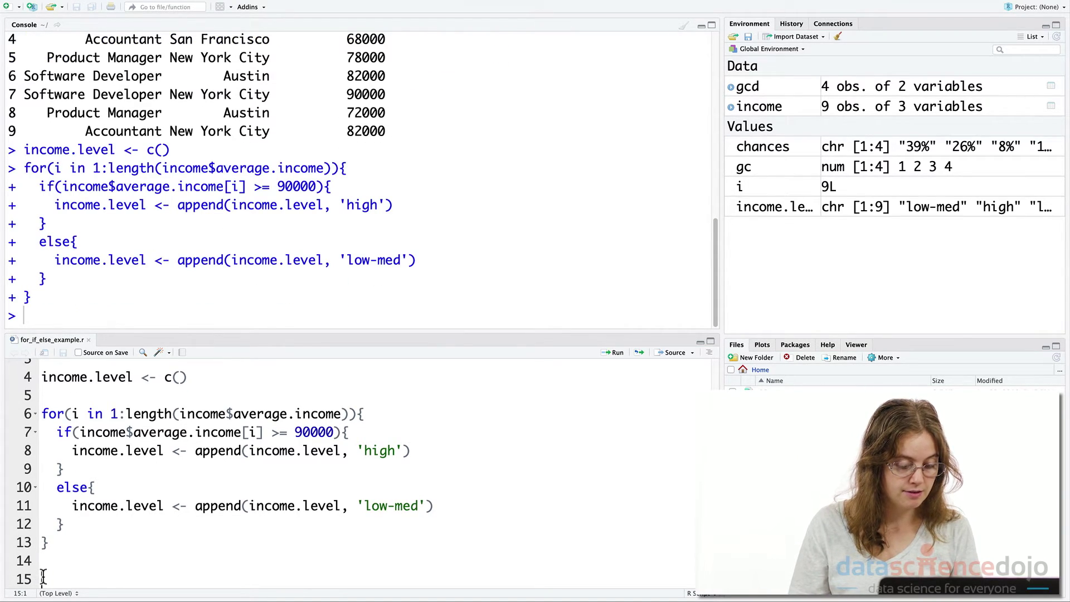
type("income")
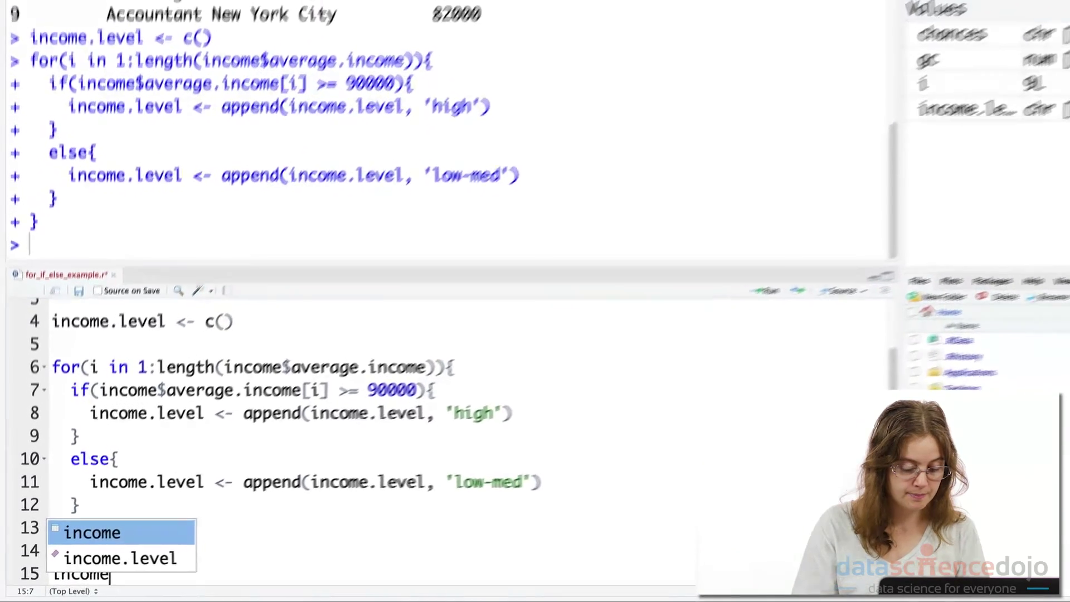
key("Down")
key("Return")
key("ctrl+Return")
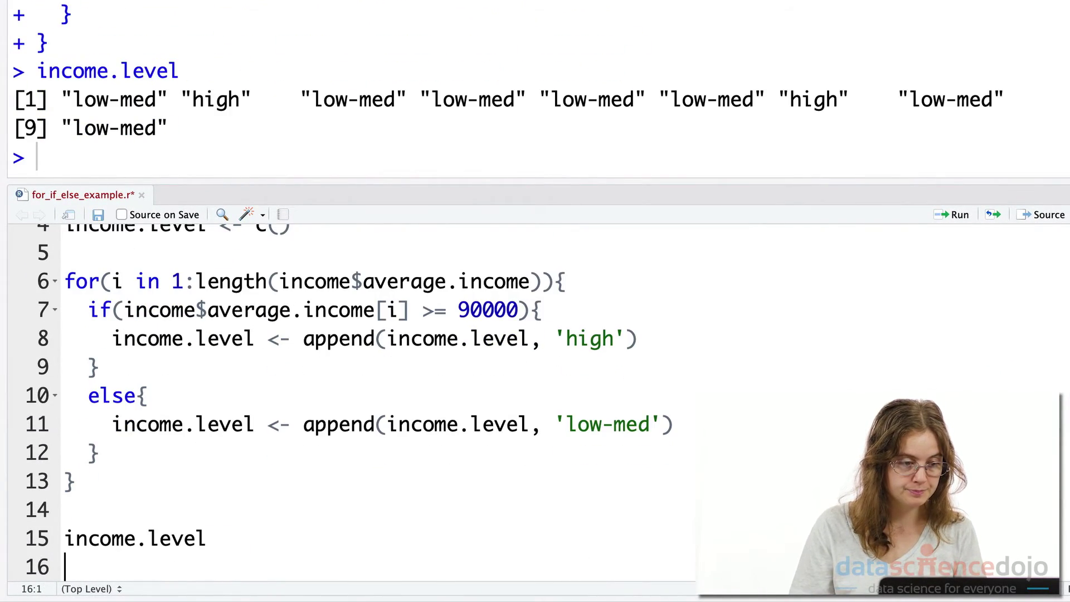